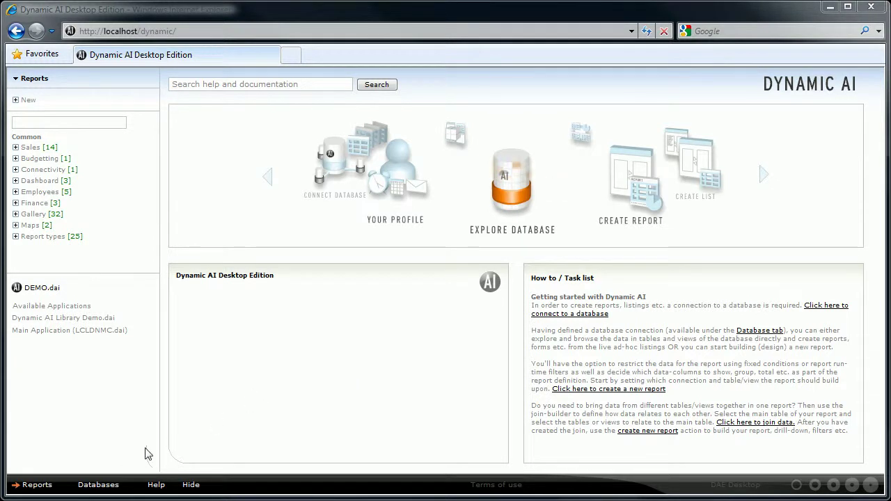
Open the Employees table of the Demo database and sort it by First Name A-Z
{"action": "left_click", "coordinate": [98, 485]}
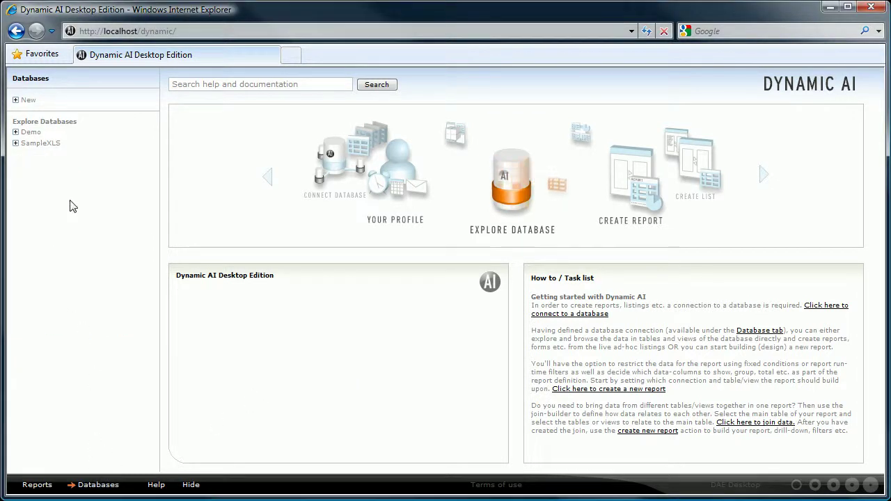
{"action": "left_click", "coordinate": [26, 134]}
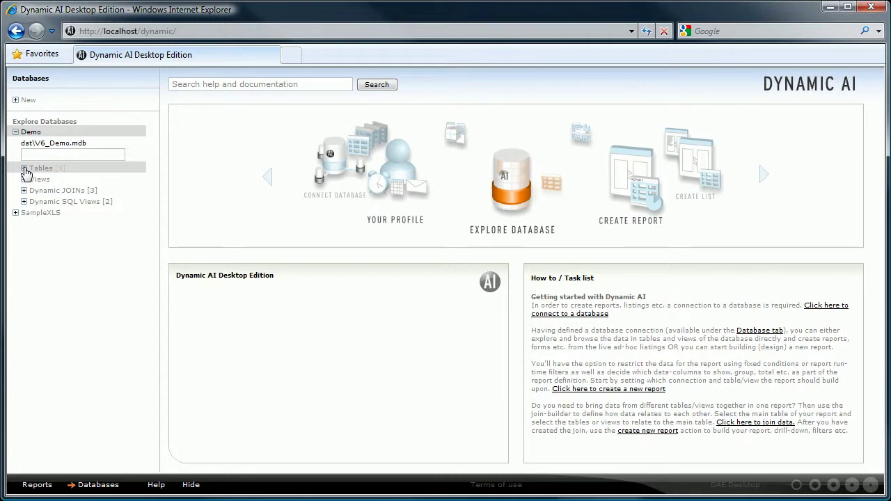
{"action": "left_click", "coordinate": [24, 169]}
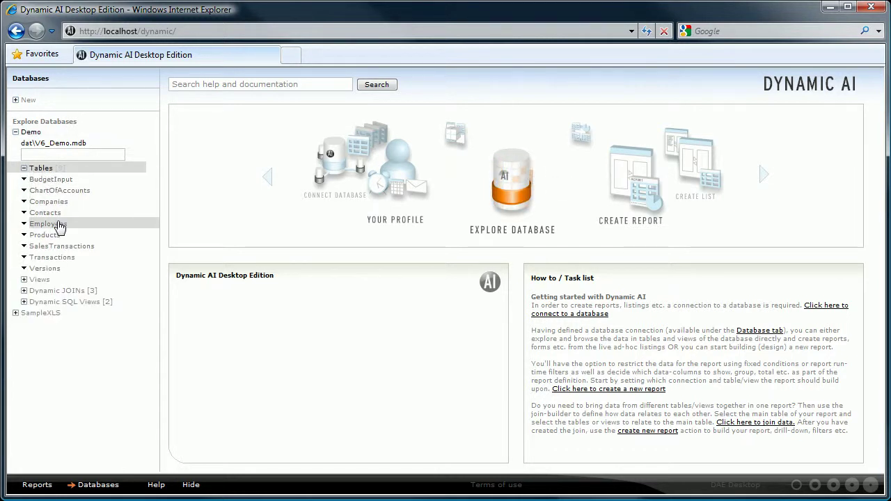
{"action": "left_click", "coordinate": [60, 226]}
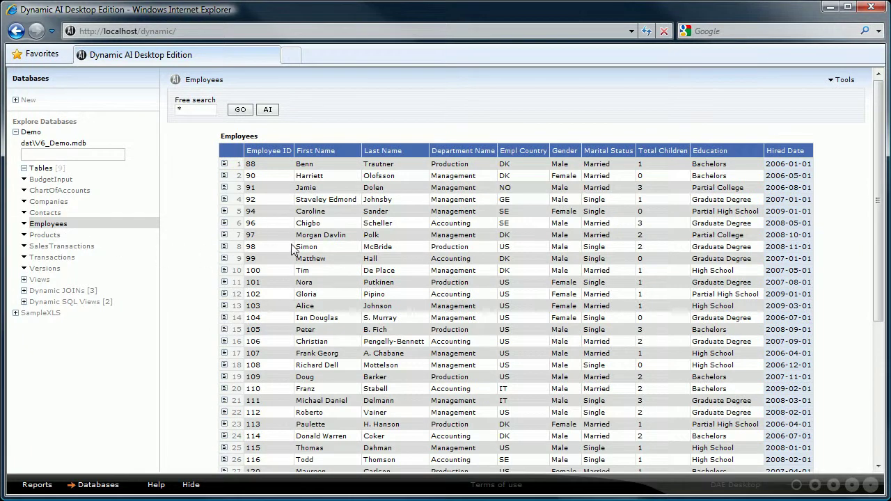
{"action": "left_click", "coordinate": [312, 152]}
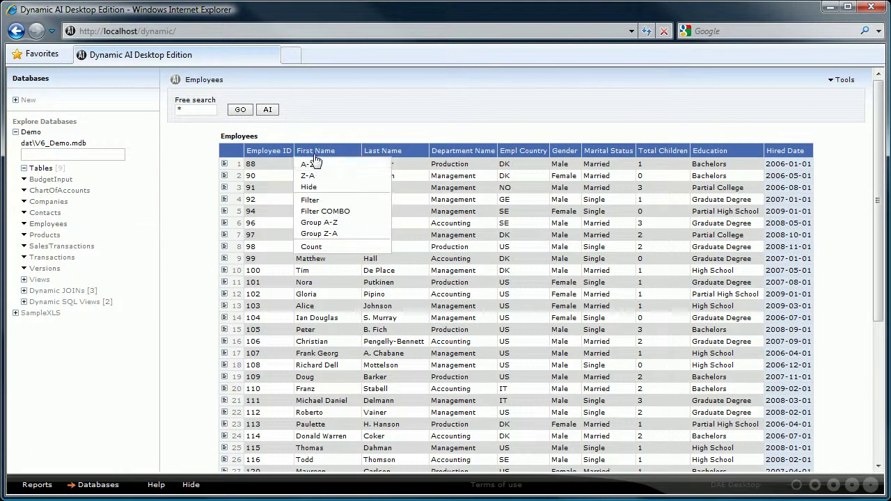
{"action": "left_click", "coordinate": [312, 164]}
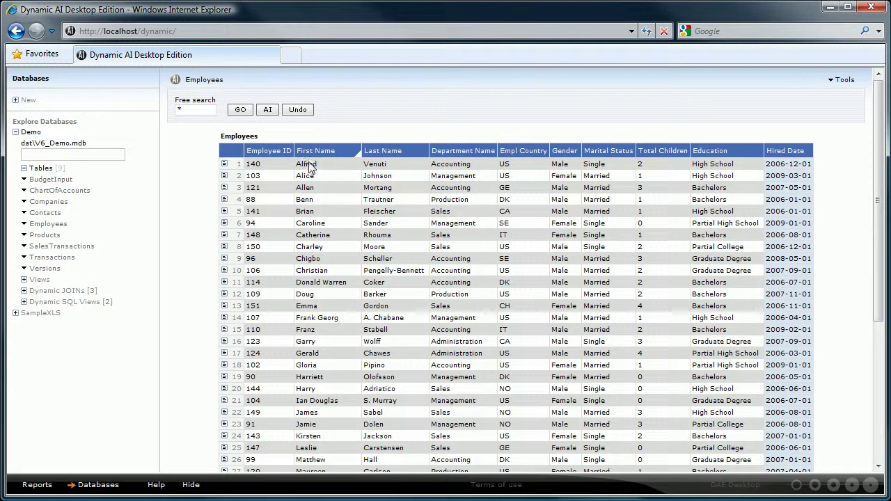
Add a Department Name combo filter, apply it for Accounting, and undo the filter
{"action": "left_click", "coordinate": [451, 151]}
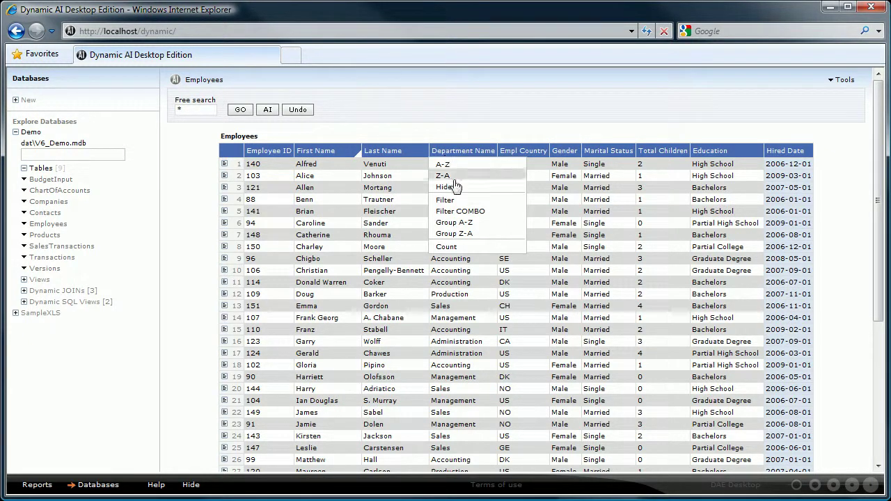
{"action": "left_click", "coordinate": [458, 213]}
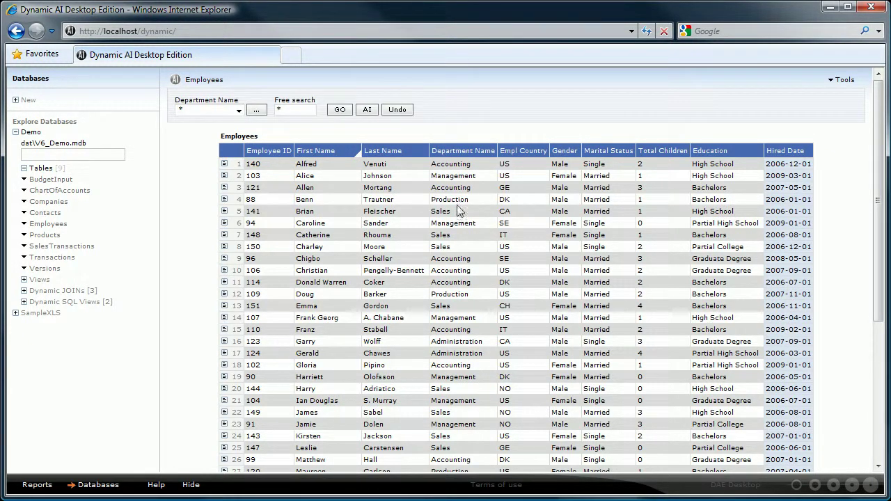
{"action": "left_click", "coordinate": [239, 111]}
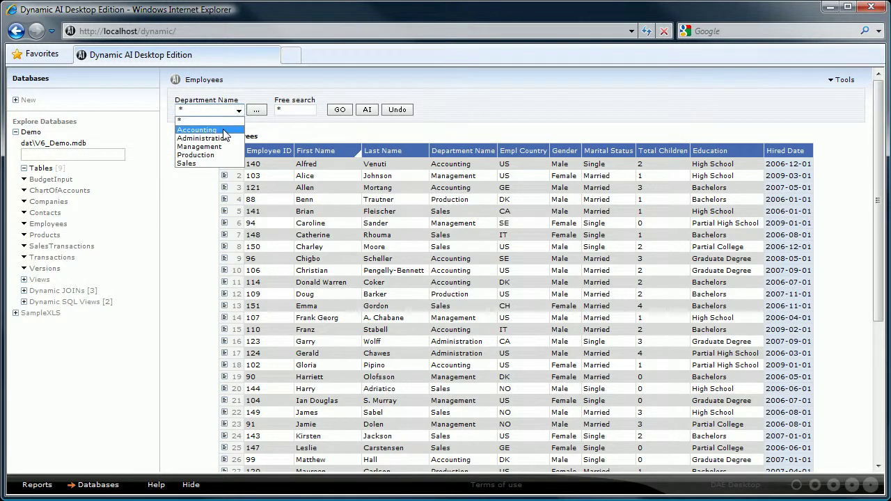
{"action": "left_click", "coordinate": [200, 130]}
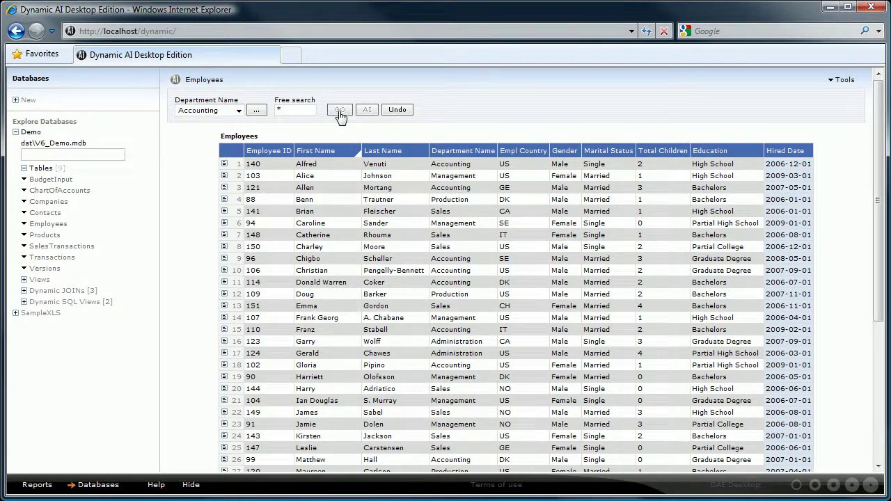
{"action": "left_click", "coordinate": [339, 112]}
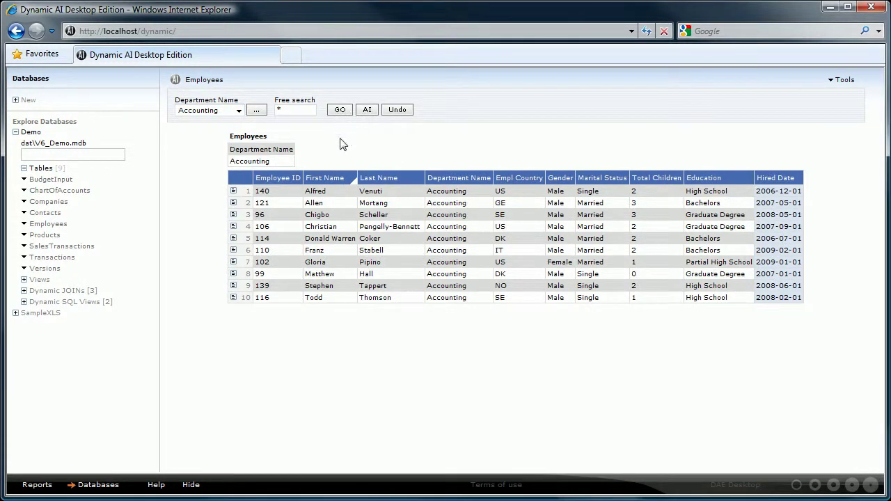
{"action": "left_click", "coordinate": [399, 110]}
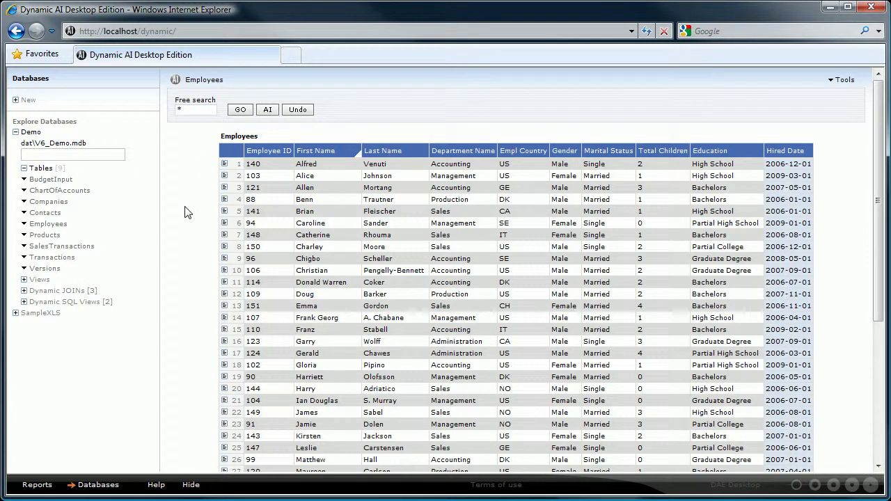
Generate the AI analysis of the Employees table and narrow it to High School education
{"action": "left_click", "coordinate": [267, 111]}
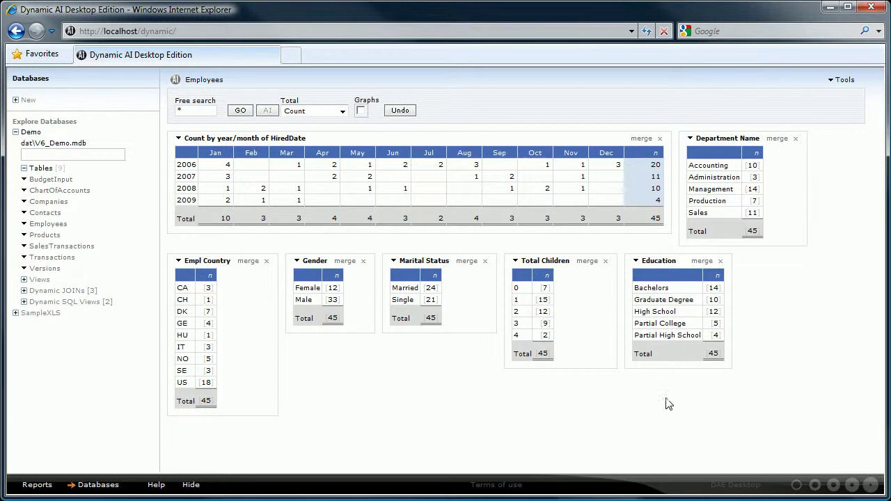
{"action": "left_click_drag", "start_coordinate": [640, 261], "coordinate": [649, 315]}
{"action": "left_click", "coordinate": [650, 315]}
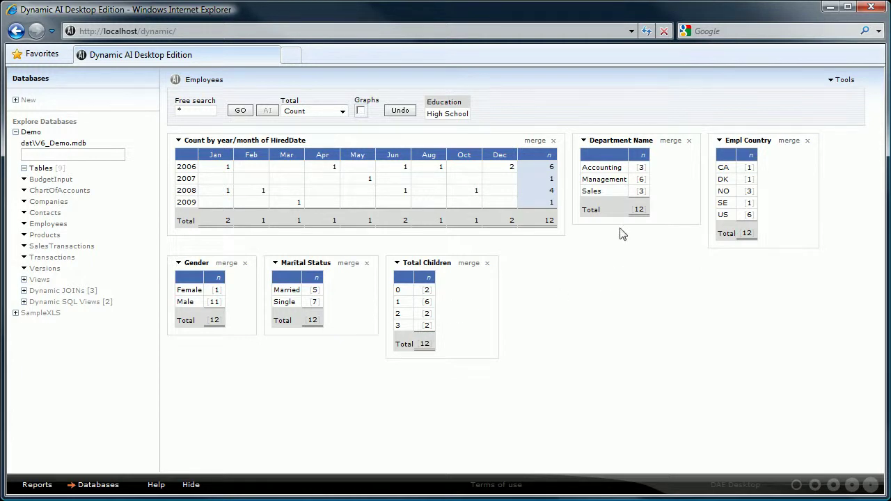
List the High School employees in Management and in Sales, and reset the analysis to all employees
{"action": "left_click", "coordinate": [640, 180]}
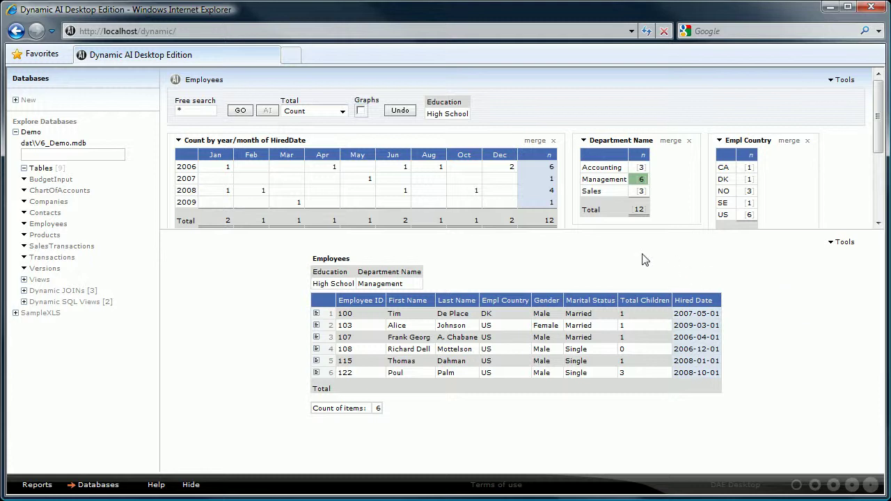
{"action": "left_click", "coordinate": [640, 191]}
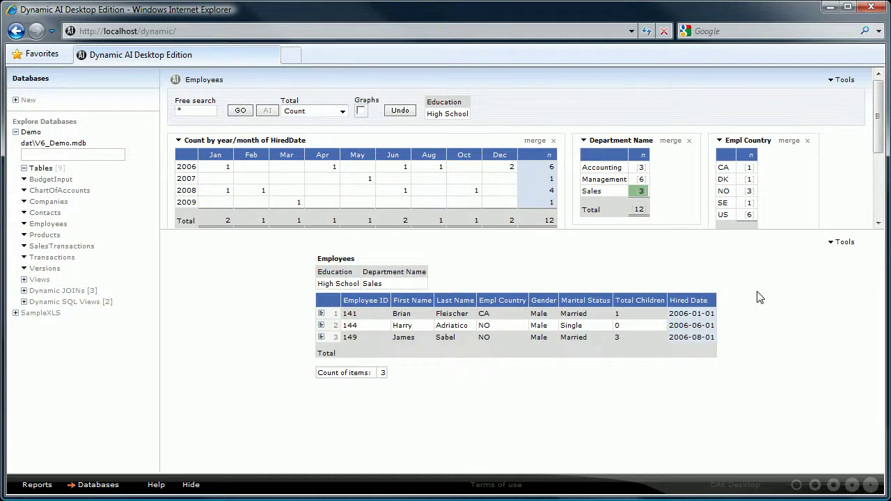
{"action": "left_click", "coordinate": [240, 111]}
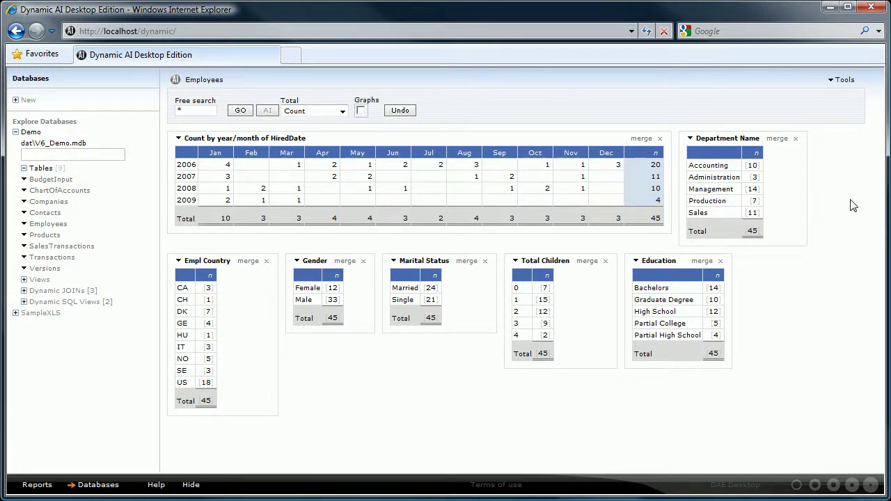
Merge Department Name with Empl Country into a cross table and list the employees behind the IT row total
{"action": "left_click_drag", "start_coordinate": [777, 138], "coordinate": [252, 293]}
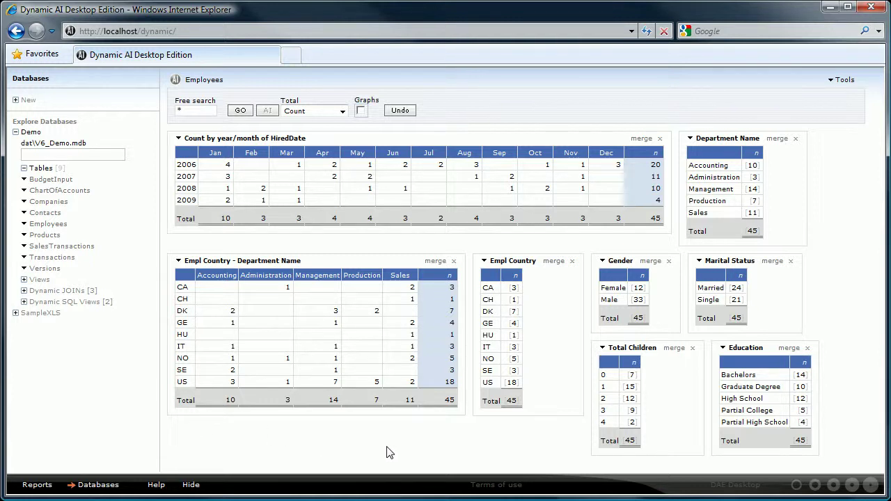
{"action": "left_click", "coordinate": [450, 347]}
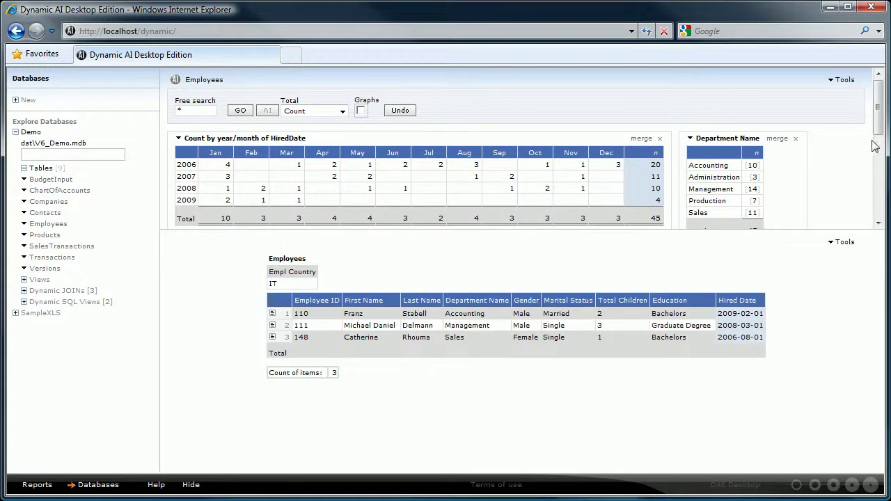
Turn on graphs for the whole employee analysis and refresh it
{"action": "left_click_drag", "start_coordinate": [879, 126], "coordinate": [878, 95]}
{"action": "left_click", "coordinate": [241, 110]}
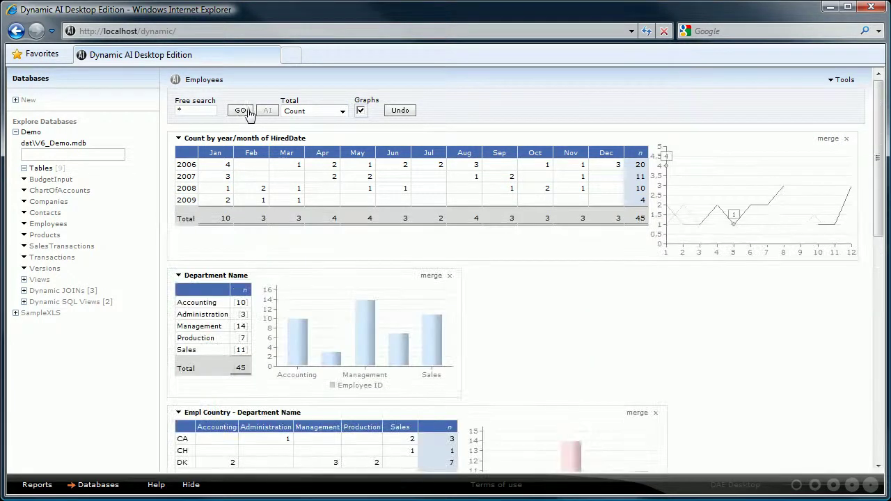
Narrow the analysis to Canada through the Empl Country map, and reset it to all employees
{"action": "left_click_drag", "start_coordinate": [878, 130], "coordinate": [857, 361]}
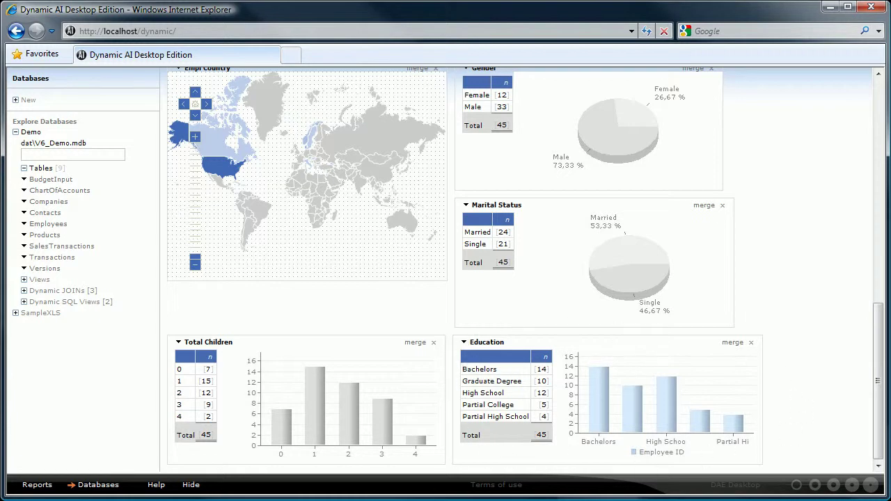
{"action": "left_click_drag", "start_coordinate": [884, 352], "coordinate": [881, 317]}
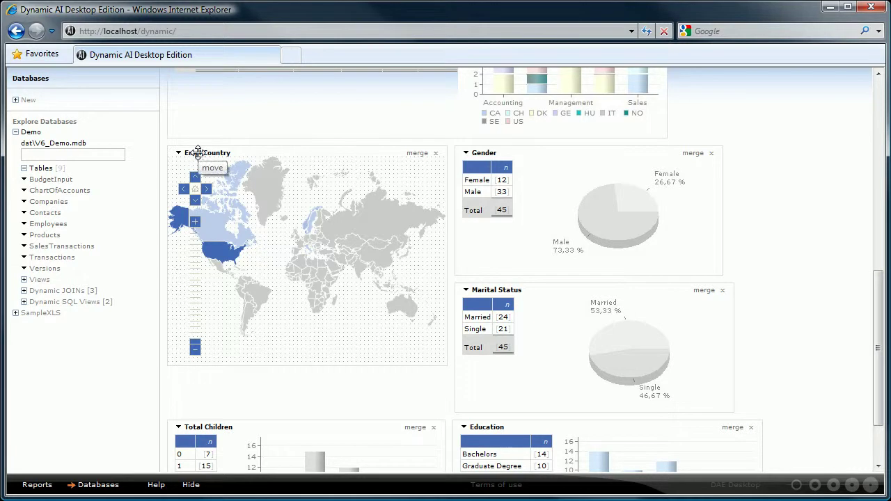
{"action": "mouse_move", "coordinate": [202, 231]}
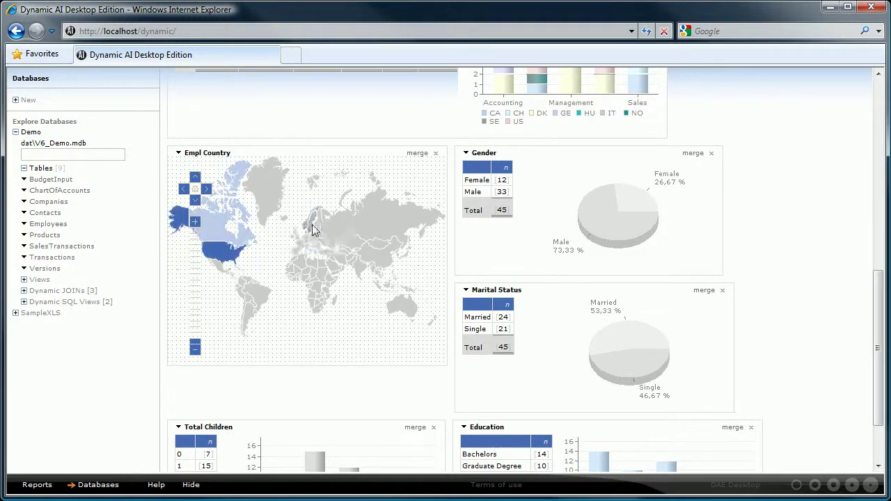
{"action": "mouse_move", "coordinate": [312, 228]}
{"action": "mouse_move", "coordinate": [214, 231]}
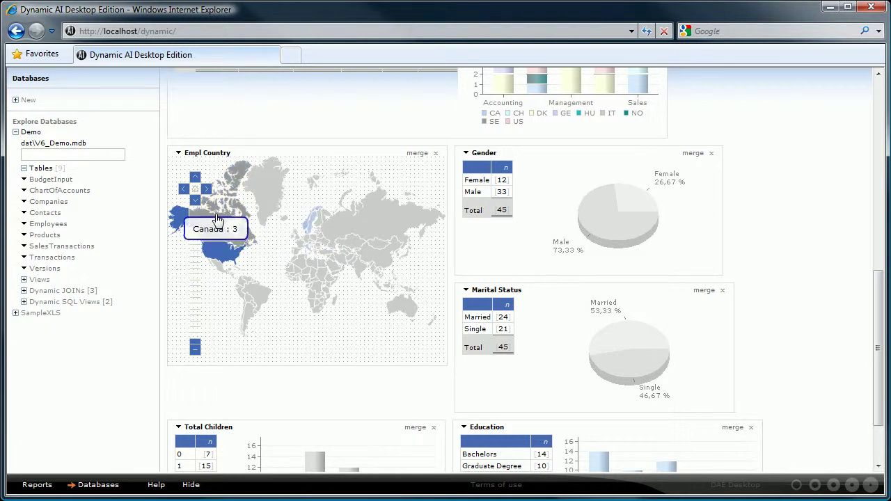
{"action": "left_click", "coordinate": [214, 220]}
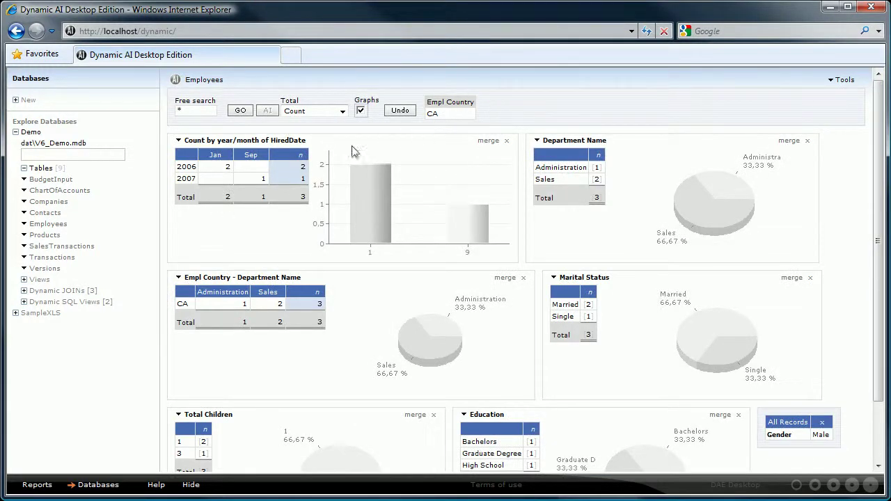
{"action": "left_click", "coordinate": [244, 112]}
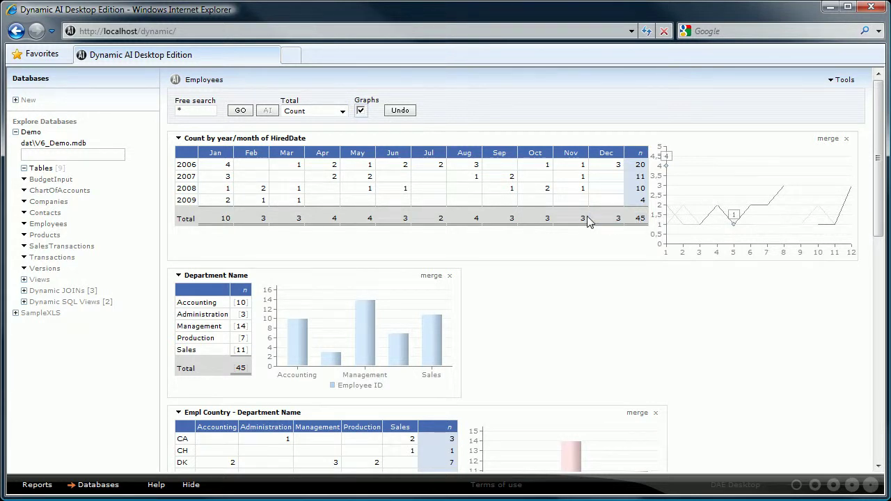
Set the analysis total to Total Children and refresh the tables and graphs
{"action": "left_click", "coordinate": [341, 111]}
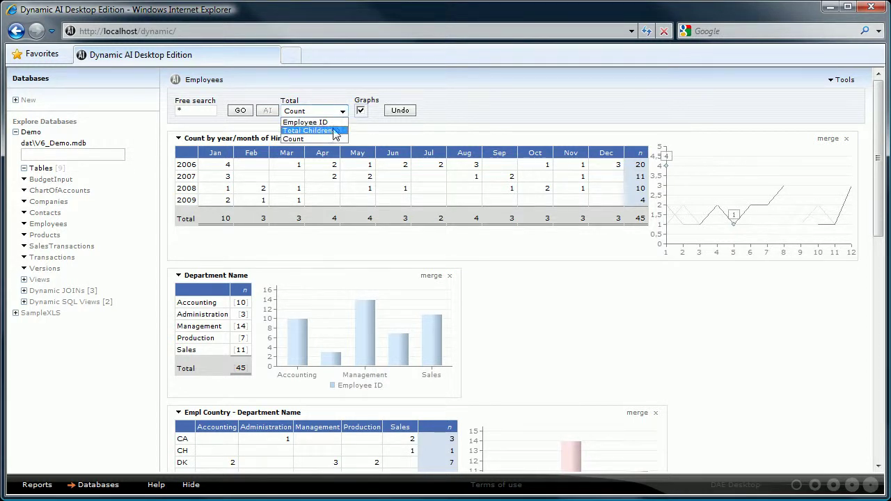
{"action": "left_click", "coordinate": [329, 131]}
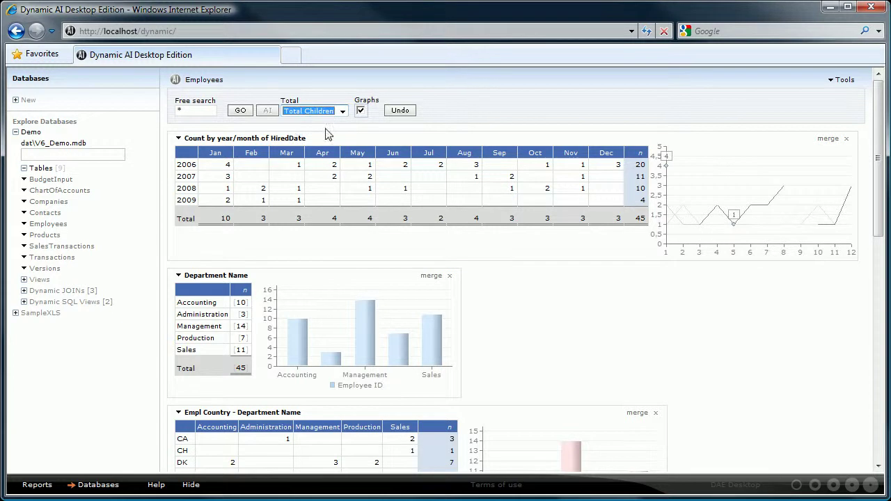
{"action": "left_click", "coordinate": [241, 115]}
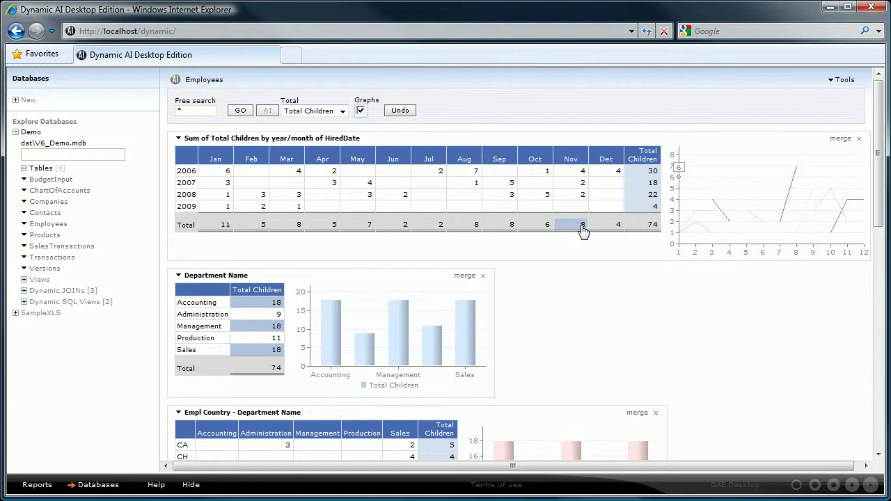
Open the Total Children by year/month of HiredDate table alone, and undo that view
{"action": "left_click", "coordinate": [179, 140]}
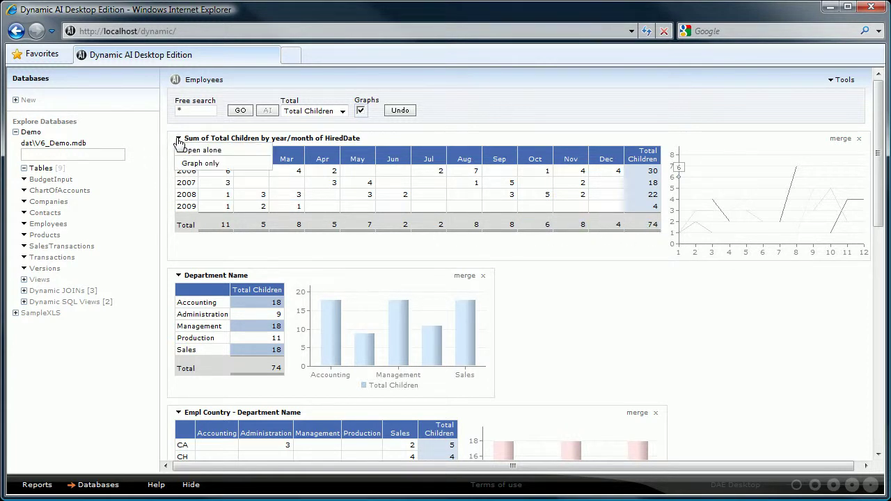
{"action": "left_click", "coordinate": [188, 151]}
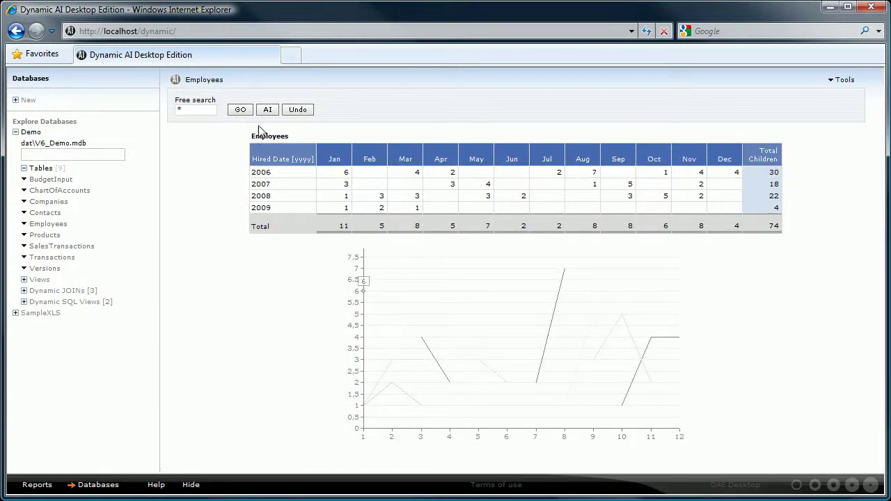
{"action": "left_click", "coordinate": [297, 111]}
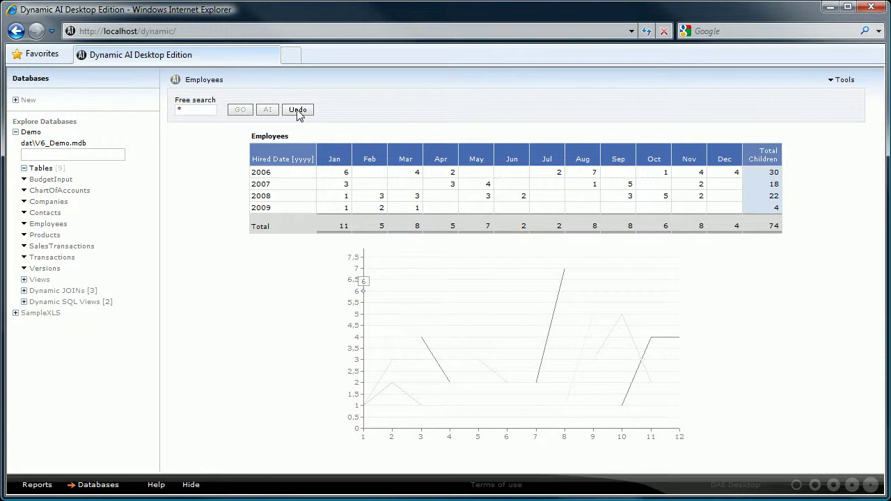